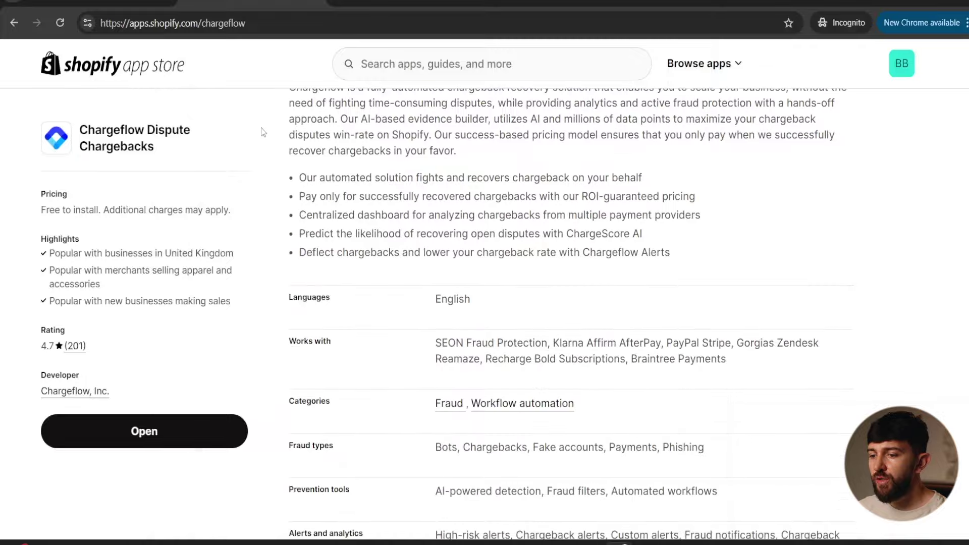
Step: Review the Chargeflow Dispute Chargebacks listing's features, pricing and merchant reviews
{"action": "scroll", "coordinate": [262, 132], "scroll_direction": "down", "scroll_amount": 3}
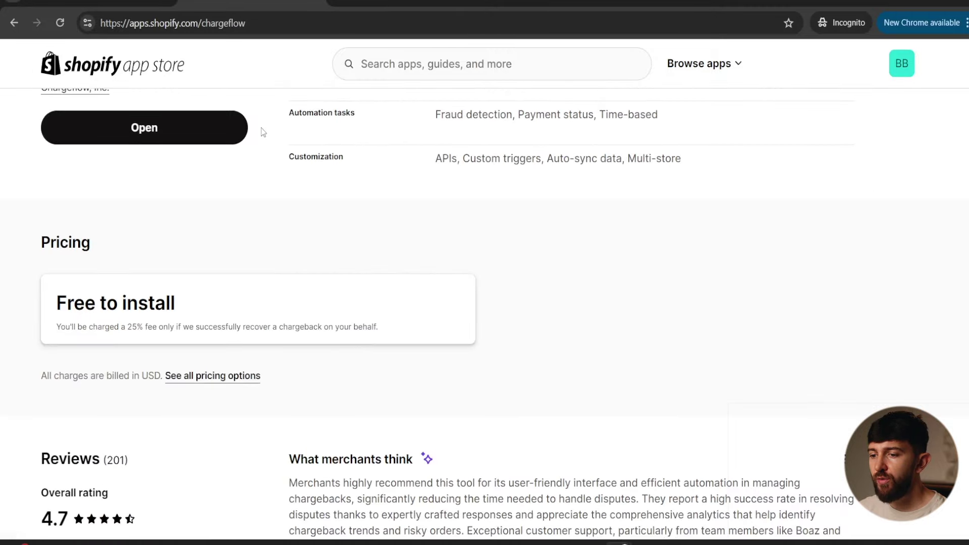
{"action": "scroll", "coordinate": [255, 222], "scroll_direction": "down", "scroll_amount": 1}
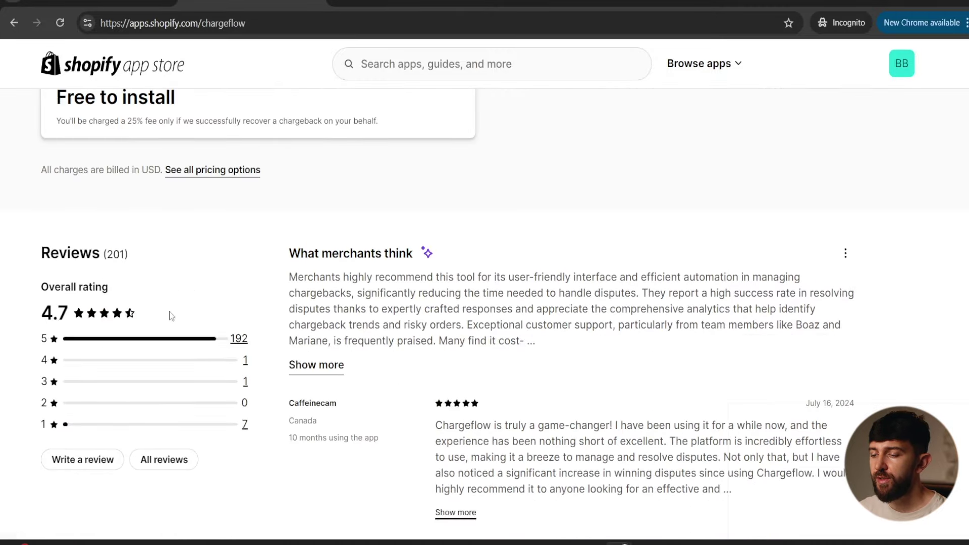
{"action": "scroll", "coordinate": [217, 310], "scroll_direction": "up", "scroll_amount": 12}
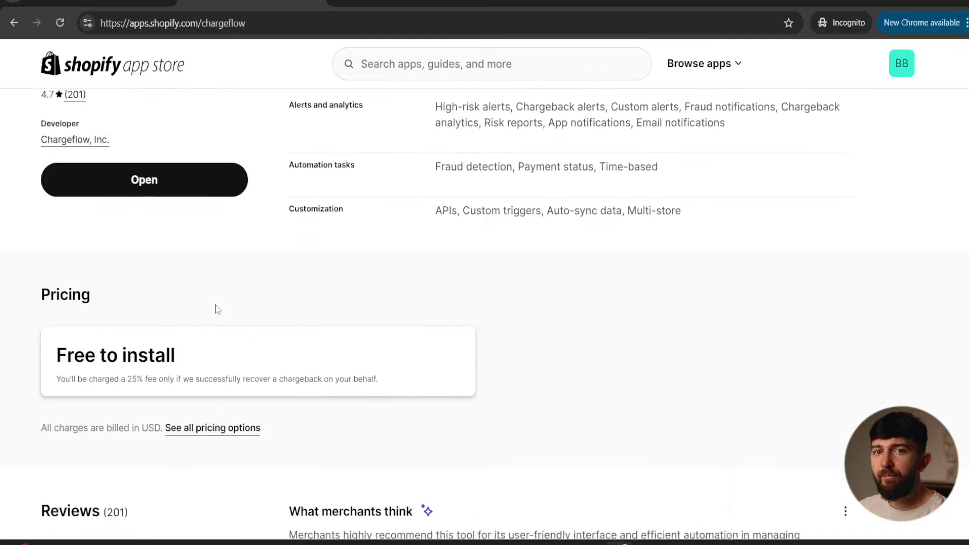
{"action": "scroll", "coordinate": [217, 309], "scroll_direction": "up", "scroll_amount": 7}
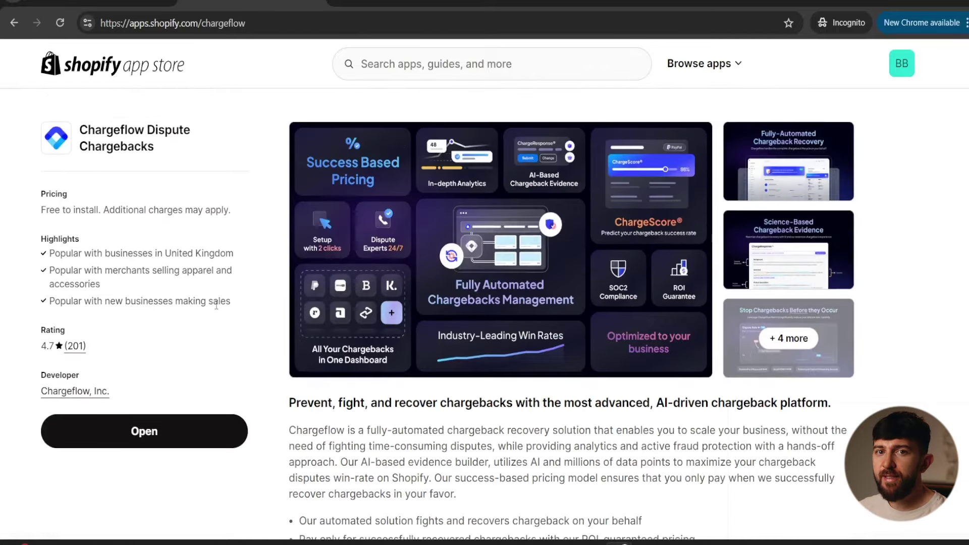
Step: View all the promotional images in the Chargeflow listing's gallery, from success-based pricing to automated chargeback recovery, and close the gallery
{"action": "left_click", "coordinate": [544, 249]}
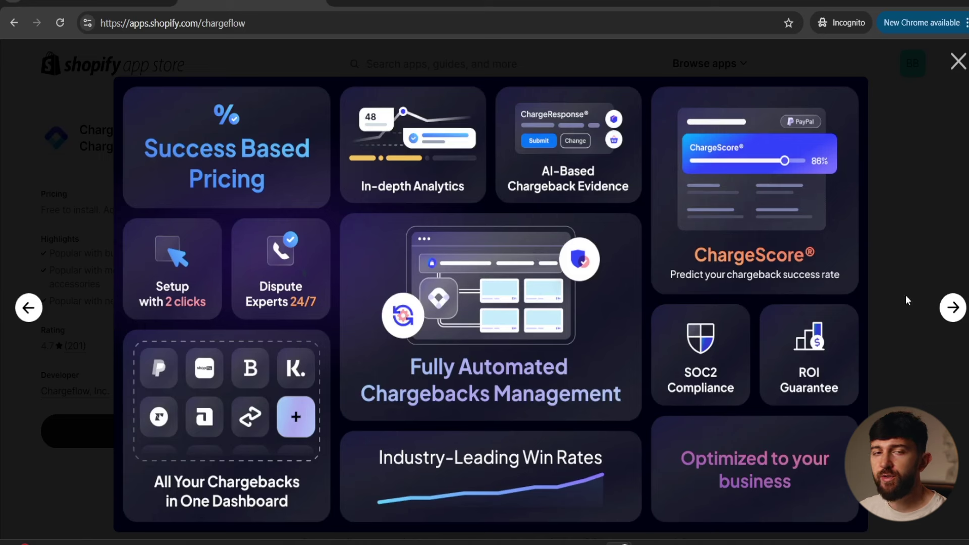
{"action": "left_click", "coordinate": [953, 309]}
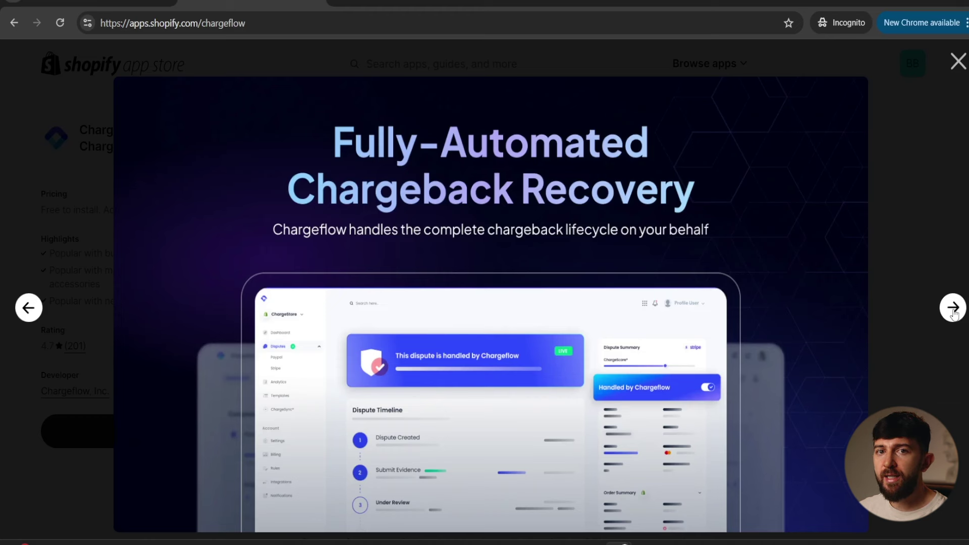
{"action": "left_click", "coordinate": [953, 309]}
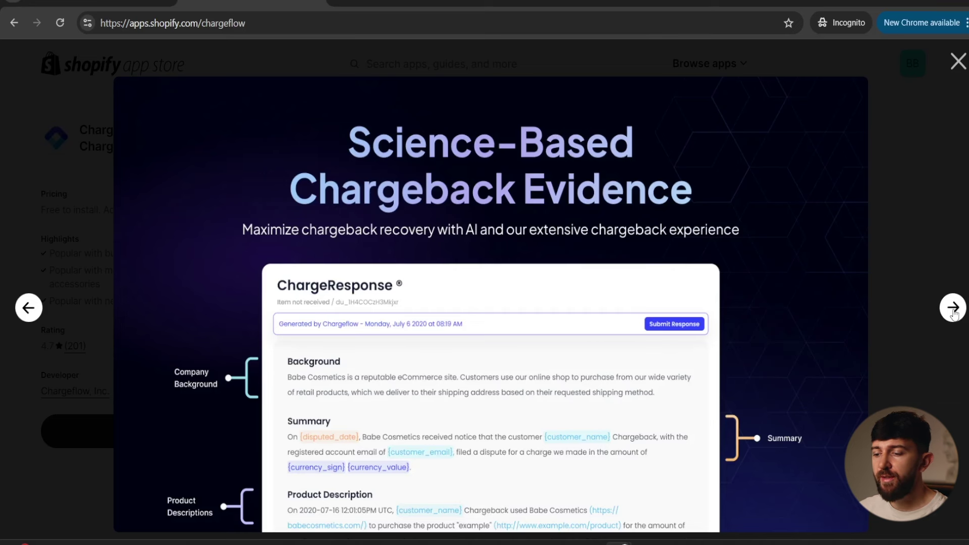
{"action": "left_click", "coordinate": [953, 309]}
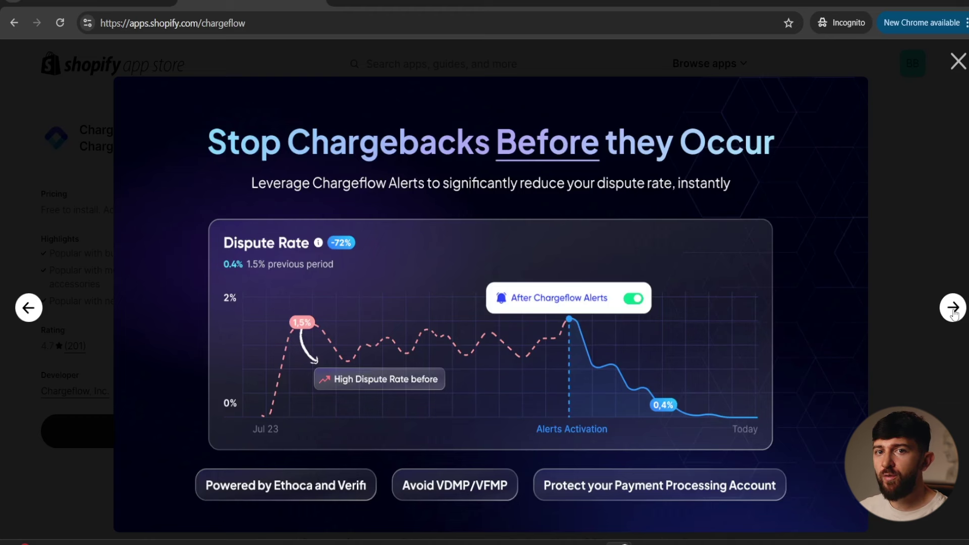
{"action": "left_click", "coordinate": [953, 308]}
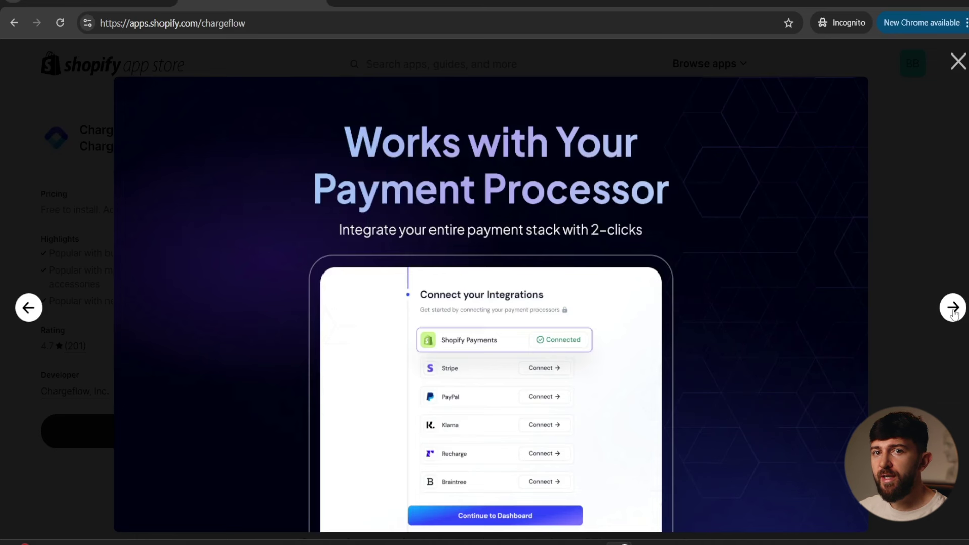
{"action": "left_click", "coordinate": [952, 309]}
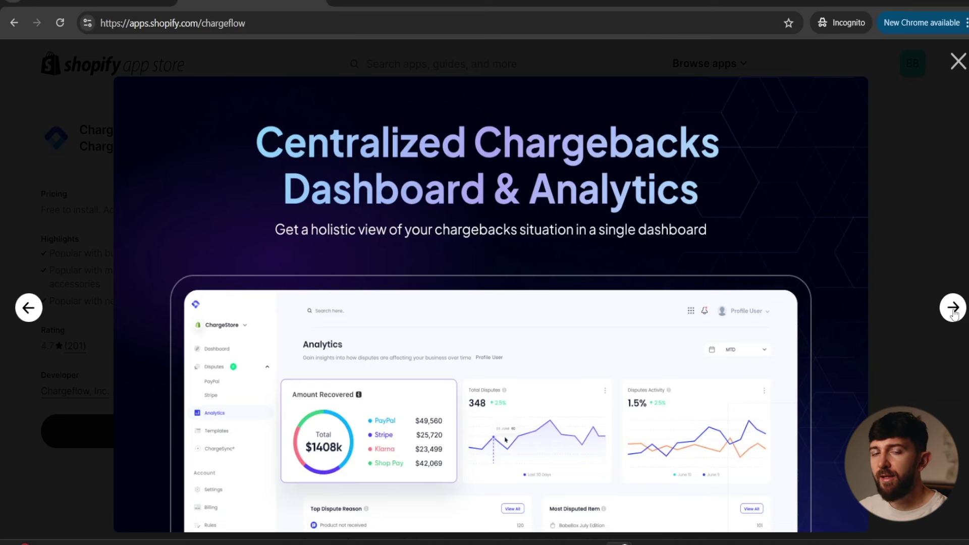
{"action": "left_click", "coordinate": [953, 308]}
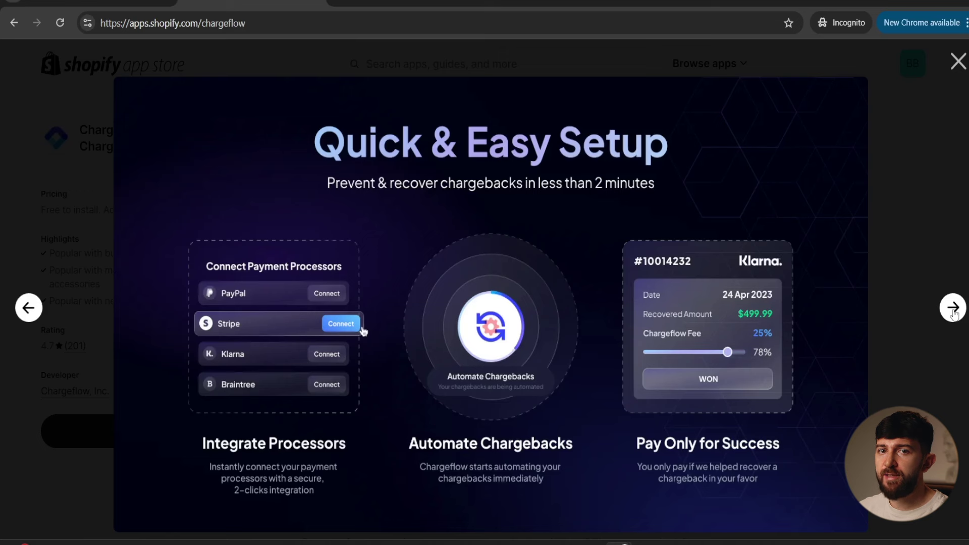
{"action": "left_click", "coordinate": [953, 309]}
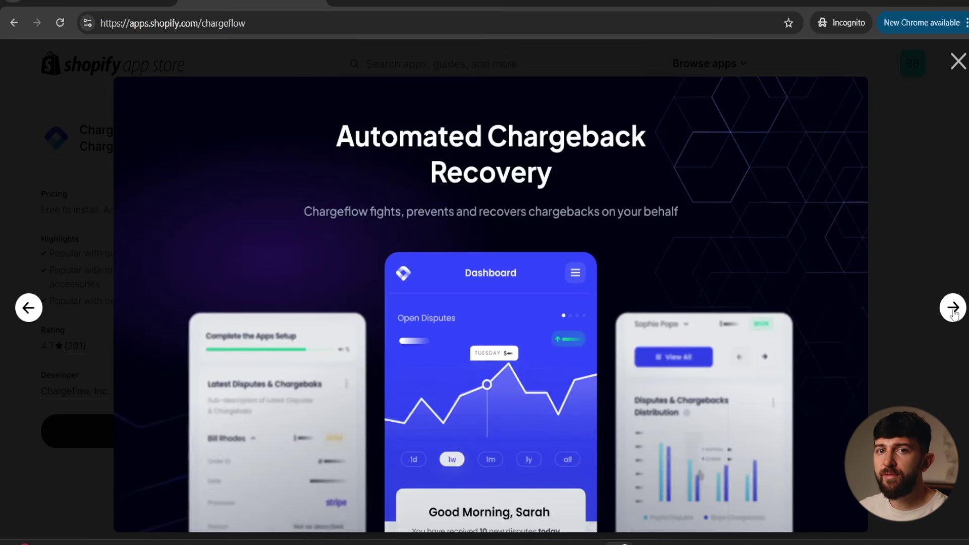
{"action": "left_click", "coordinate": [953, 308]}
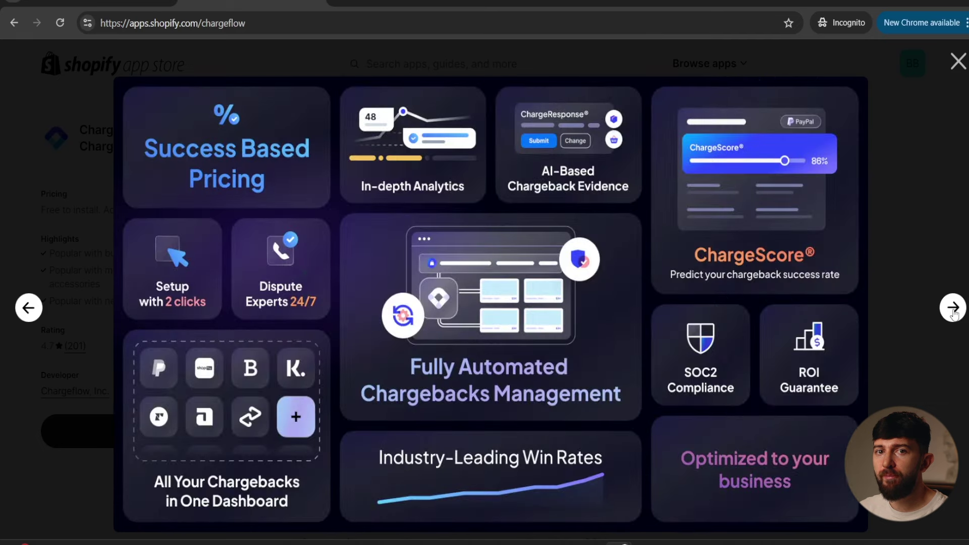
{"action": "left_click", "coordinate": [958, 63]}
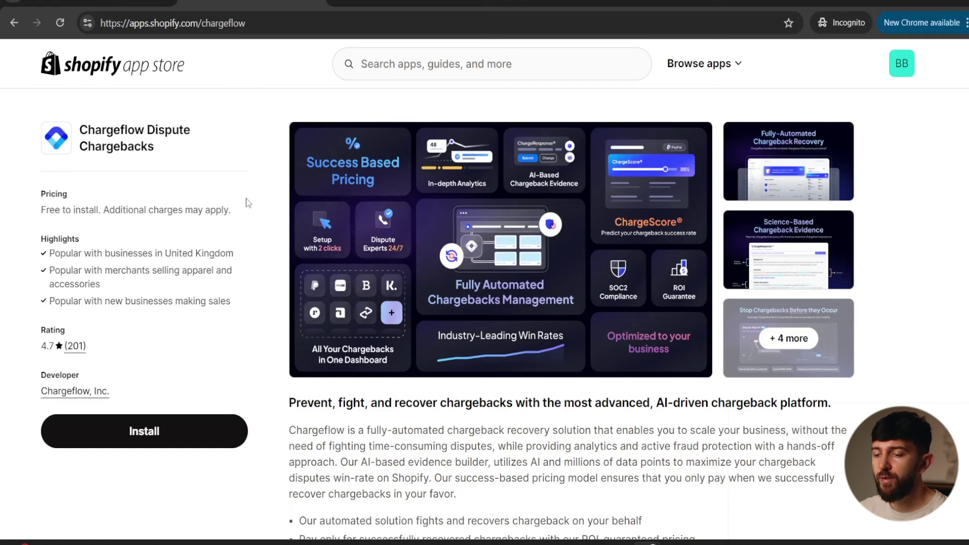
Step: Install the Chargeflow app on the store and continue to its dashboard without connecting additional payment integrations
{"action": "left_click", "coordinate": [171, 432]}
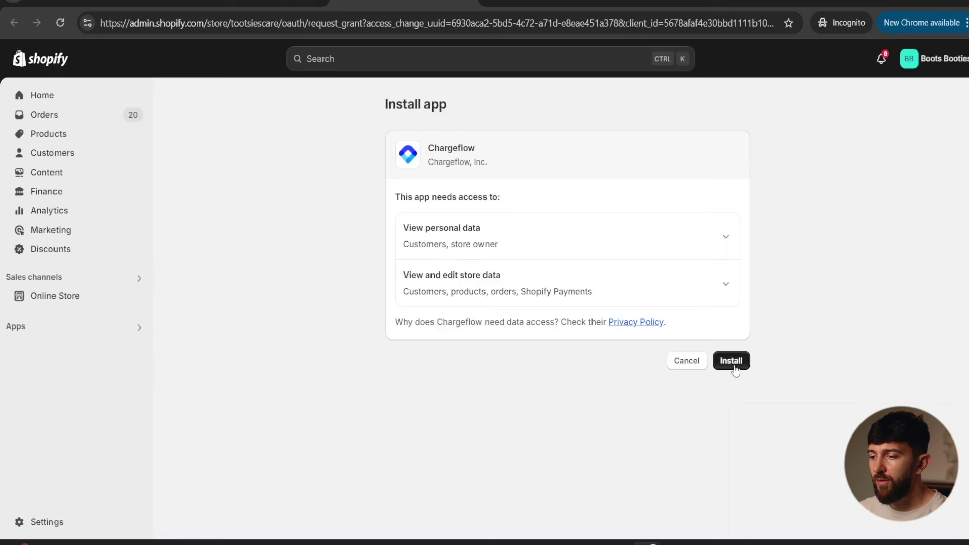
{"action": "left_click", "coordinate": [733, 363]}
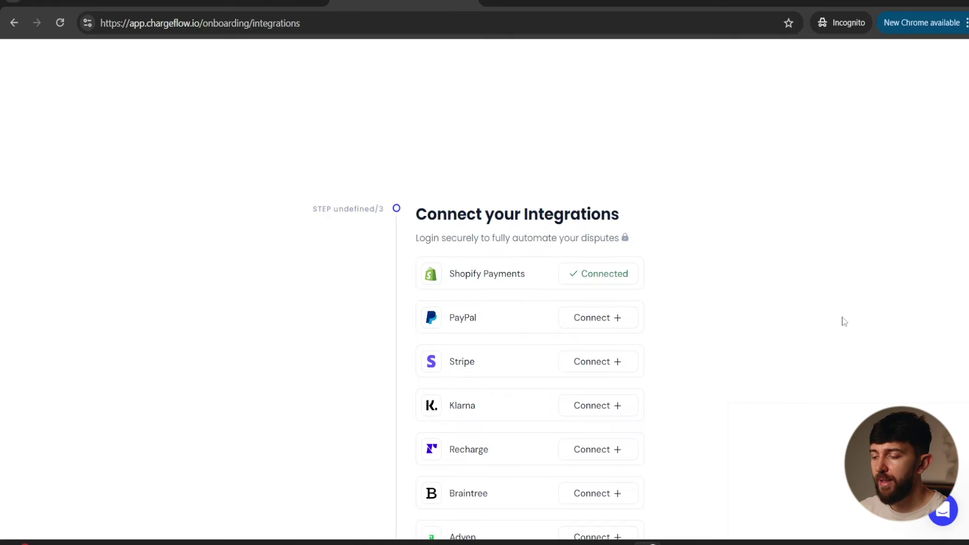
{"action": "scroll", "coordinate": [824, 271], "scroll_direction": "down", "scroll_amount": 4}
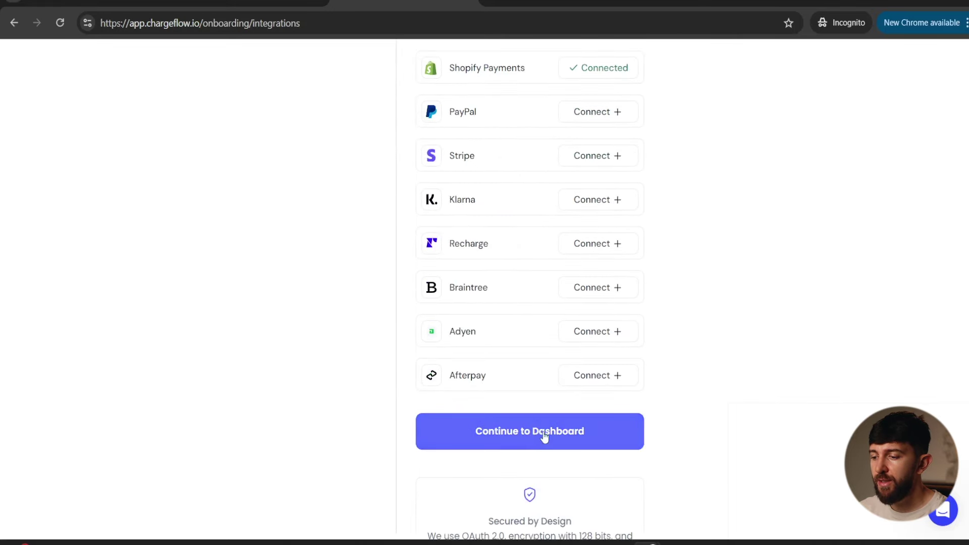
{"action": "left_click", "coordinate": [547, 437]}
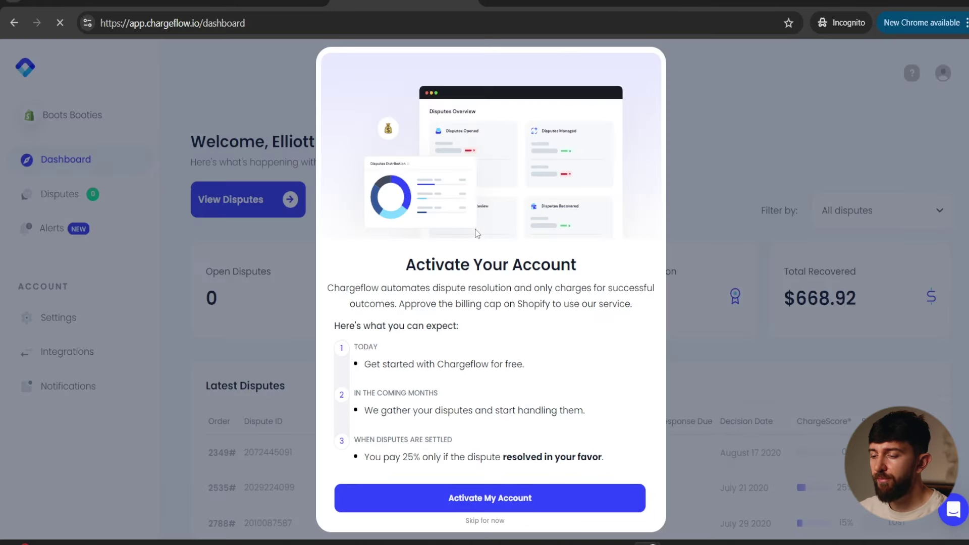
Step: Activate the Chargeflow account by approving the Chargeflow Success plan subscription in Shopify
{"action": "left_click", "coordinate": [498, 501]}
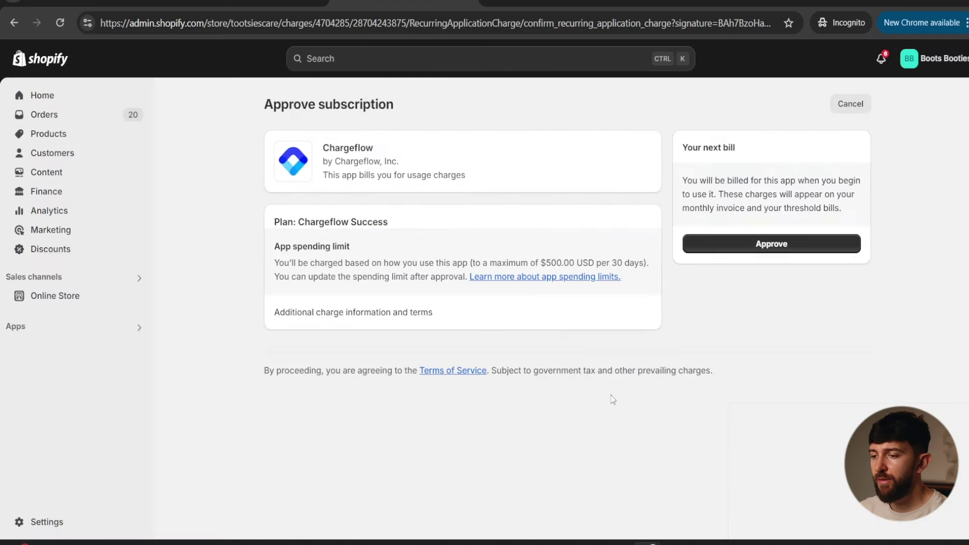
{"action": "left_click", "coordinate": [767, 248]}
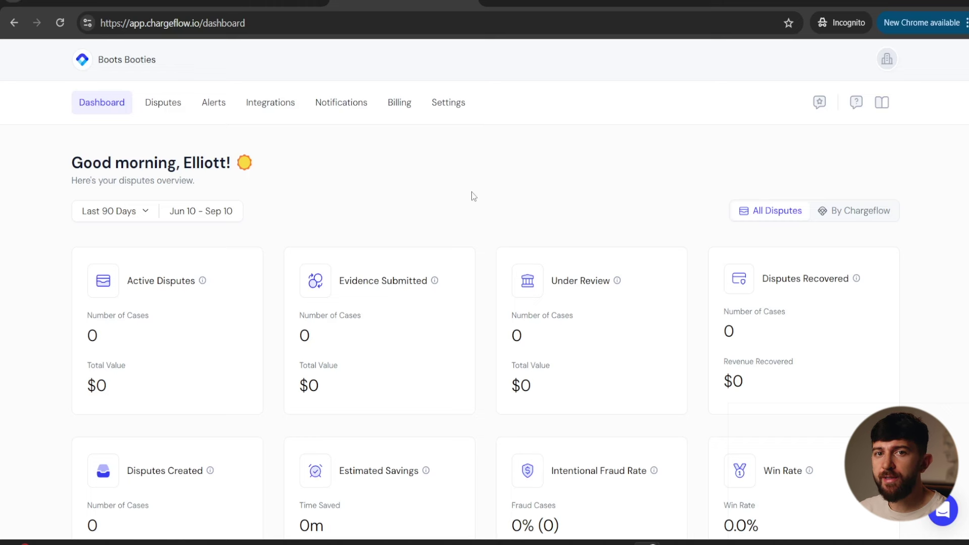
Step: Examine the dashboard's dispute overview cards and the charts of disputes by reason and by month
{"action": "scroll", "coordinate": [474, 195], "scroll_direction": "down", "scroll_amount": 2}
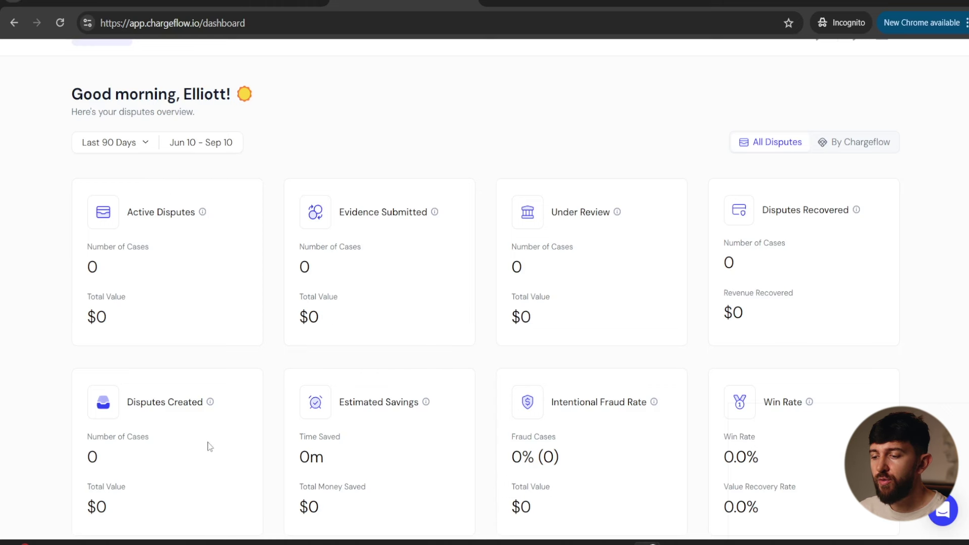
{"action": "scroll", "coordinate": [419, 438], "scroll_direction": "down", "scroll_amount": 1}
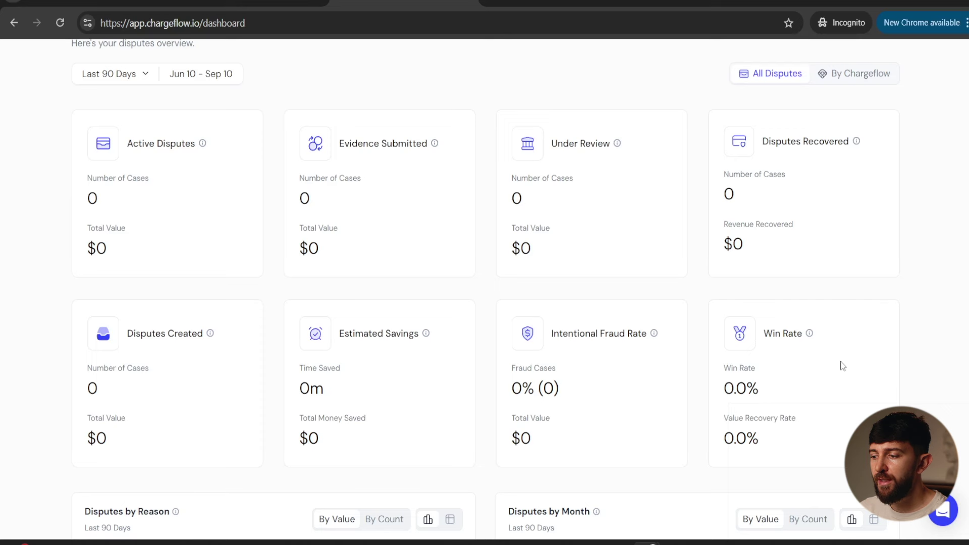
{"action": "scroll", "coordinate": [843, 363], "scroll_direction": "down", "scroll_amount": 4}
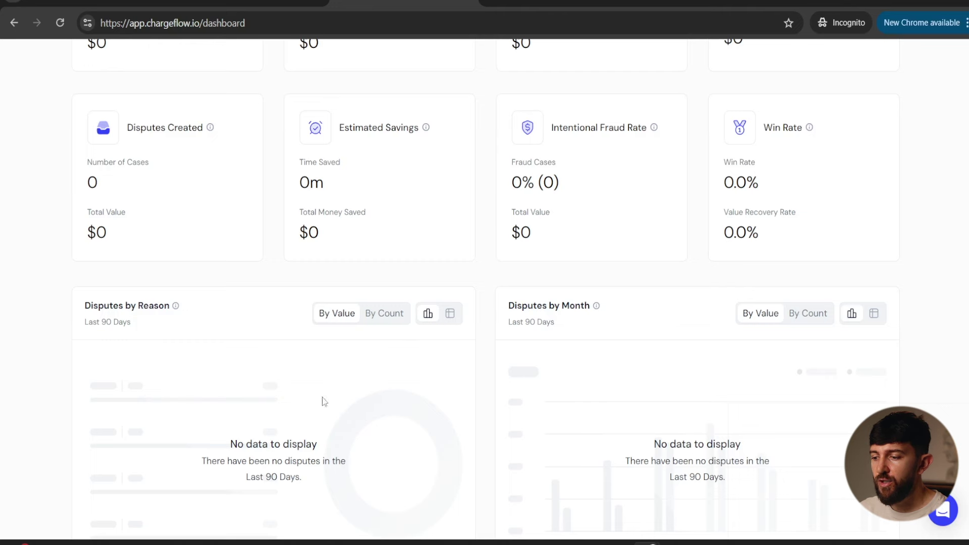
{"action": "scroll", "coordinate": [411, 417], "scroll_direction": "up", "scroll_amount": 5}
{"action": "scroll", "coordinate": [412, 417], "scroll_direction": "up", "scroll_amount": 1}
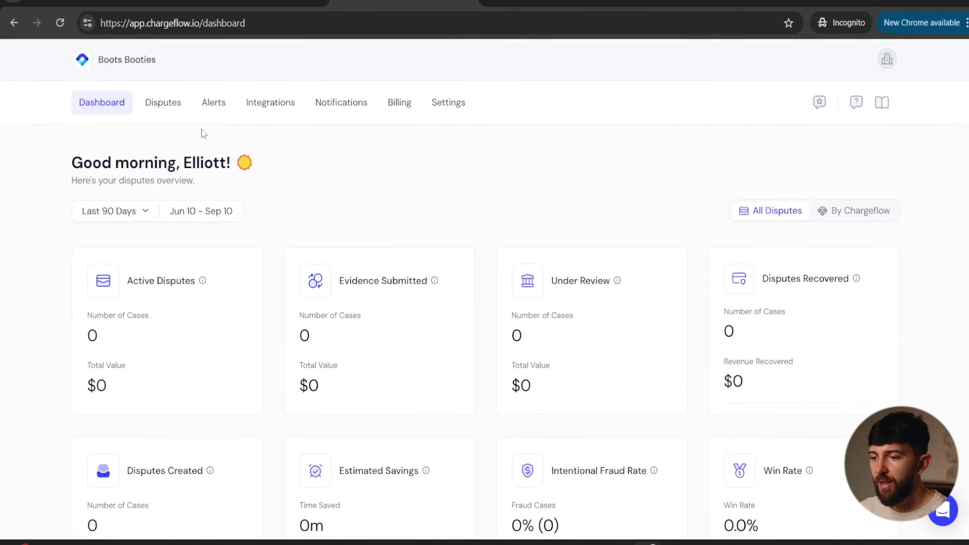
Step: Examine the Disputes Pipeline list, including the amounts, ChargeScores and the explanation of the Not as Described reason
{"action": "left_click", "coordinate": [170, 108]}
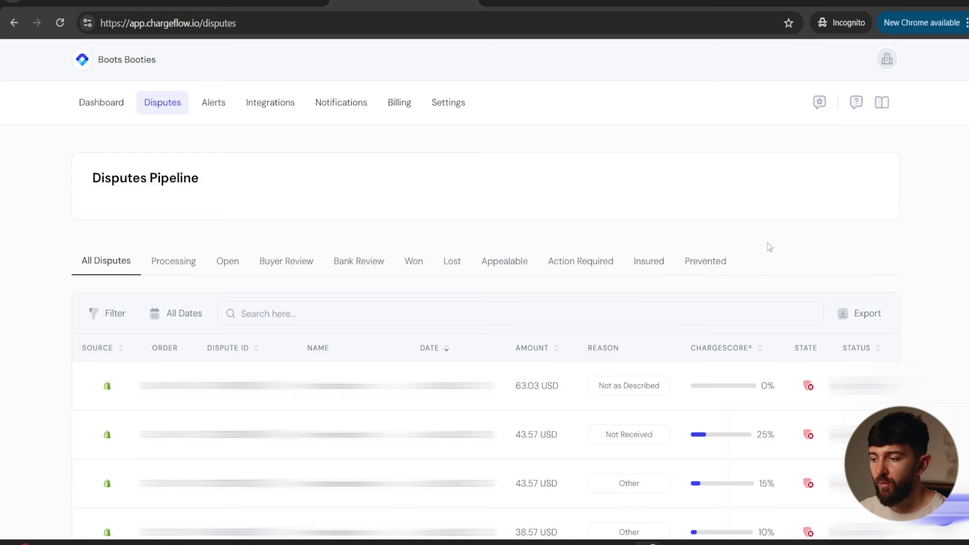
{"action": "scroll", "coordinate": [922, 250], "scroll_direction": "down", "scroll_amount": 1}
{"action": "scroll", "coordinate": [484, 291], "scroll_direction": "down", "scroll_amount": 4}
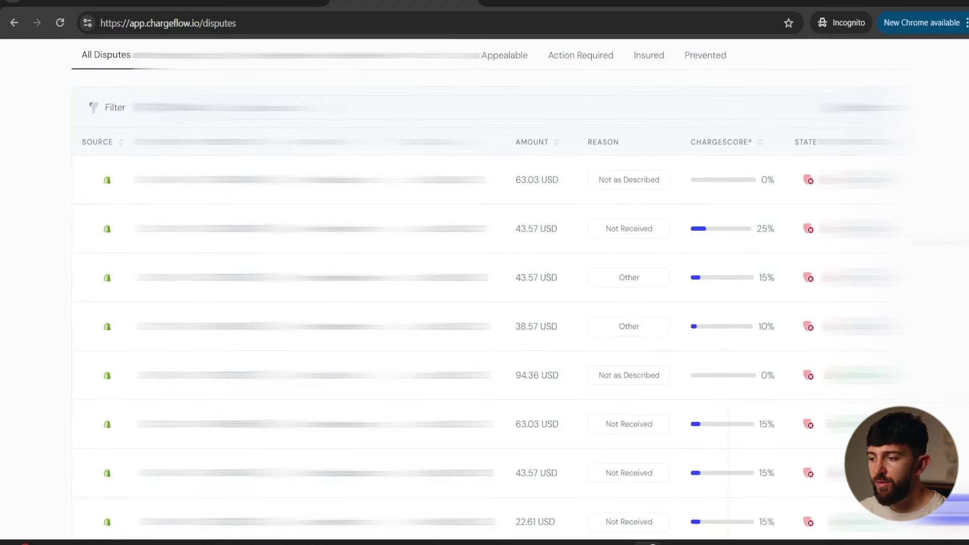
{"action": "mouse_move", "coordinate": [628, 182]}
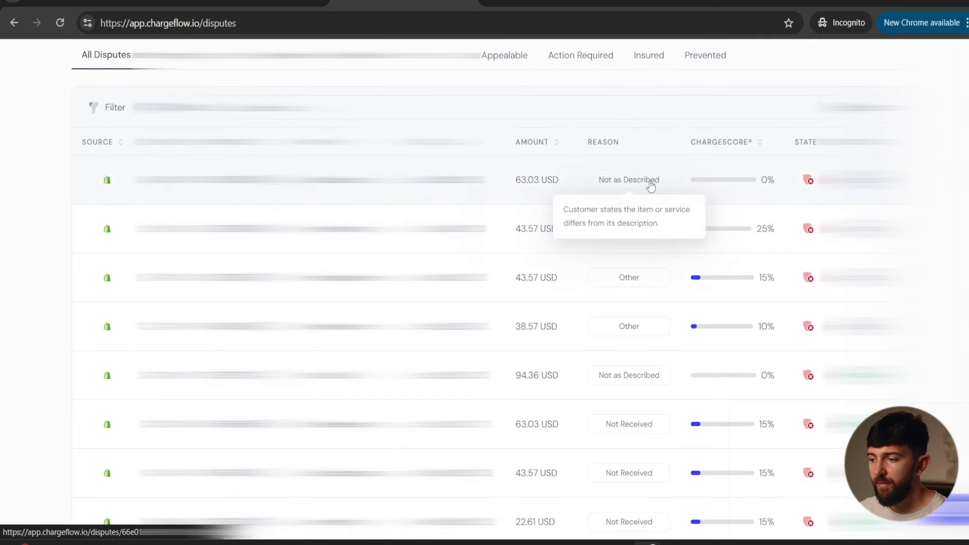
{"action": "mouse_move", "coordinate": [640, 378]}
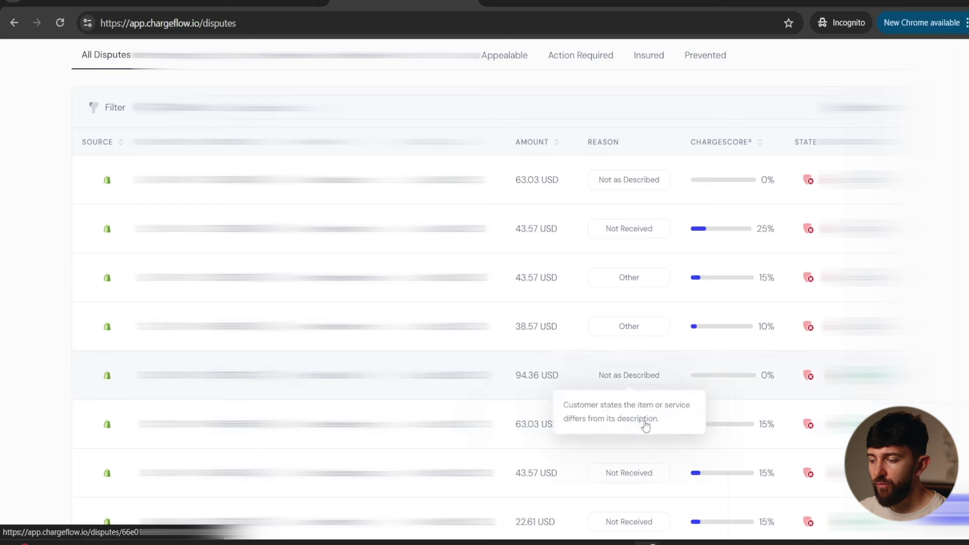
{"action": "scroll", "coordinate": [485, 303], "scroll_direction": "up", "scroll_amount": 4}
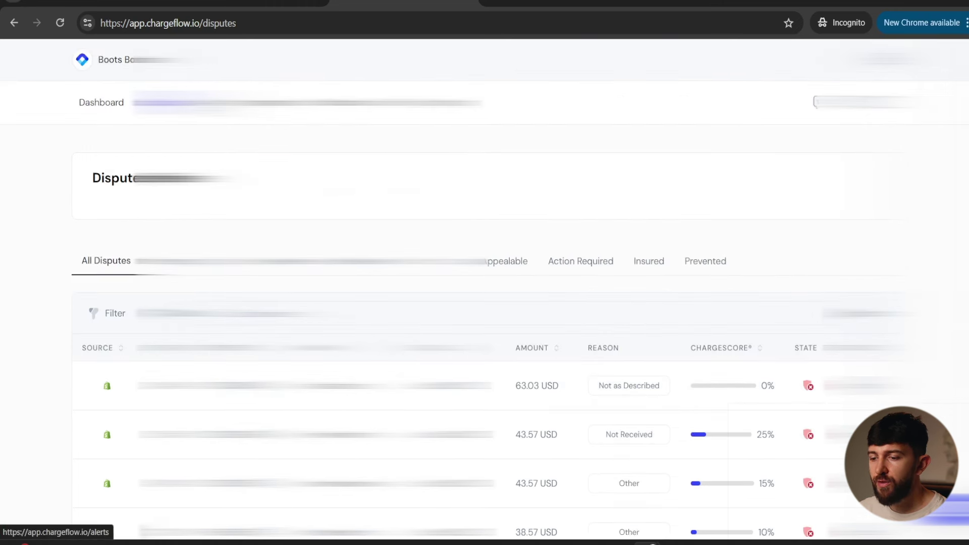
Step: Start activating Chargeflow Alerts and enroll Shopify Payments as the payment processor with the descriptor BootsBooties
{"action": "left_click", "coordinate": [213, 103]}
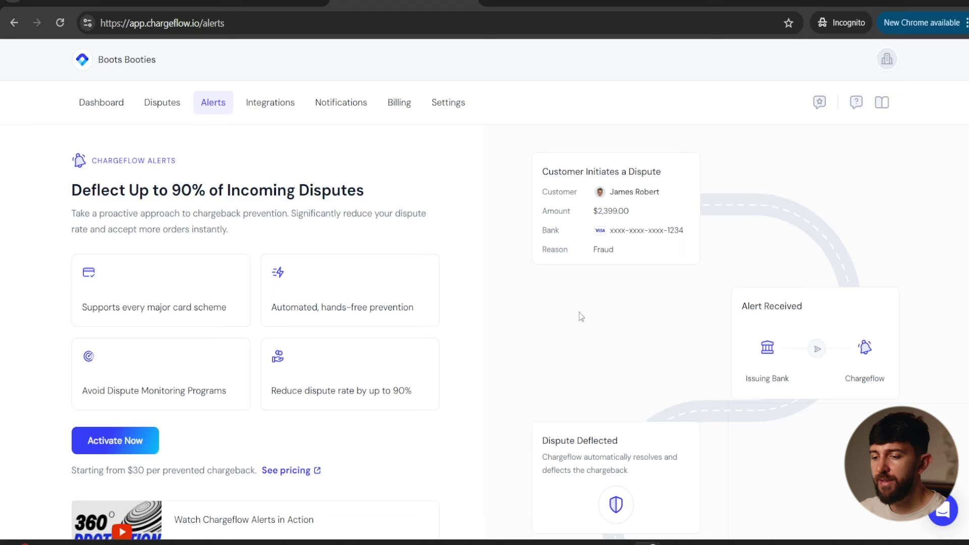
{"action": "left_click", "coordinate": [101, 444]}
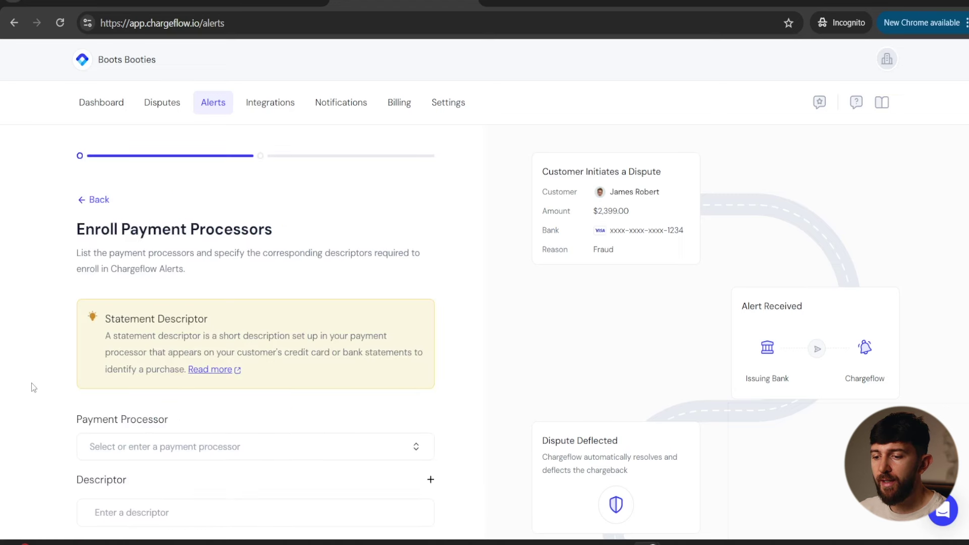
{"action": "left_click", "coordinate": [147, 440]}
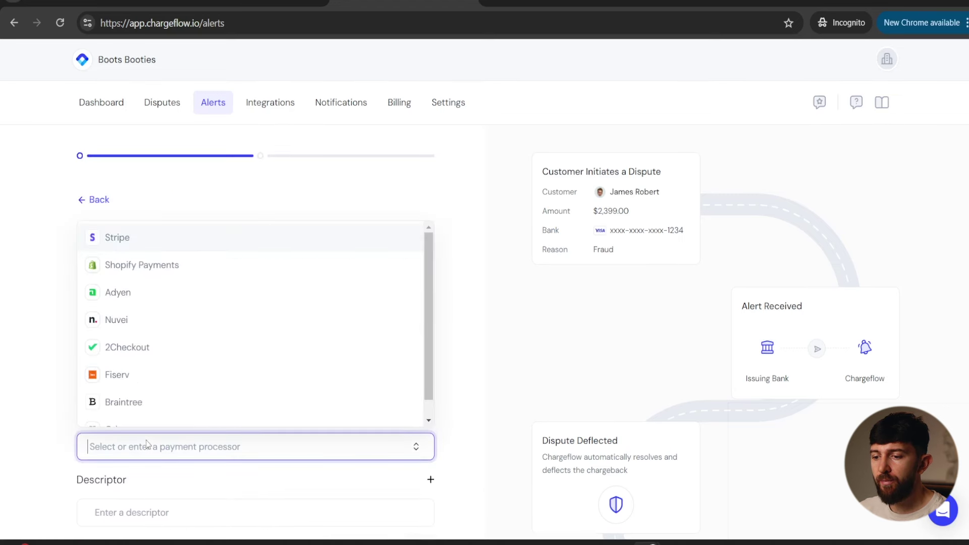
{"action": "left_click", "coordinate": [142, 267]}
{"action": "scroll", "coordinate": [36, 326], "scroll_direction": "down", "scroll_amount": 2}
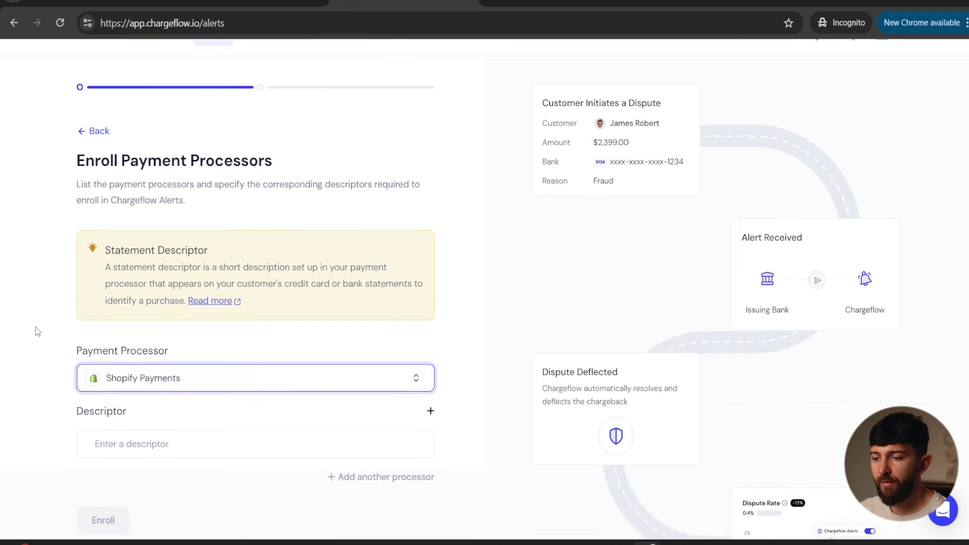
{"action": "key", "text": "Tab"}
{"action": "type", "text": "BootsBooties"}
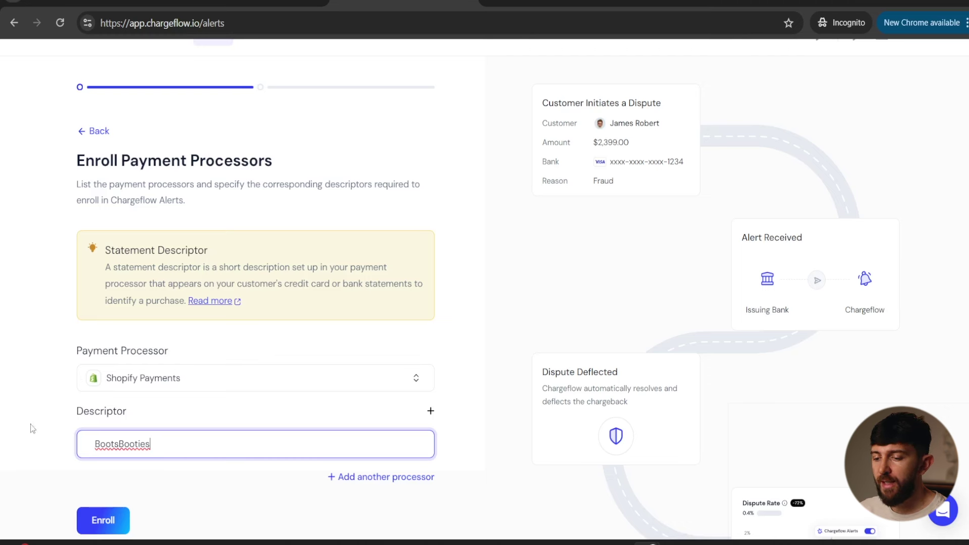
{"action": "left_click", "coordinate": [105, 521]}
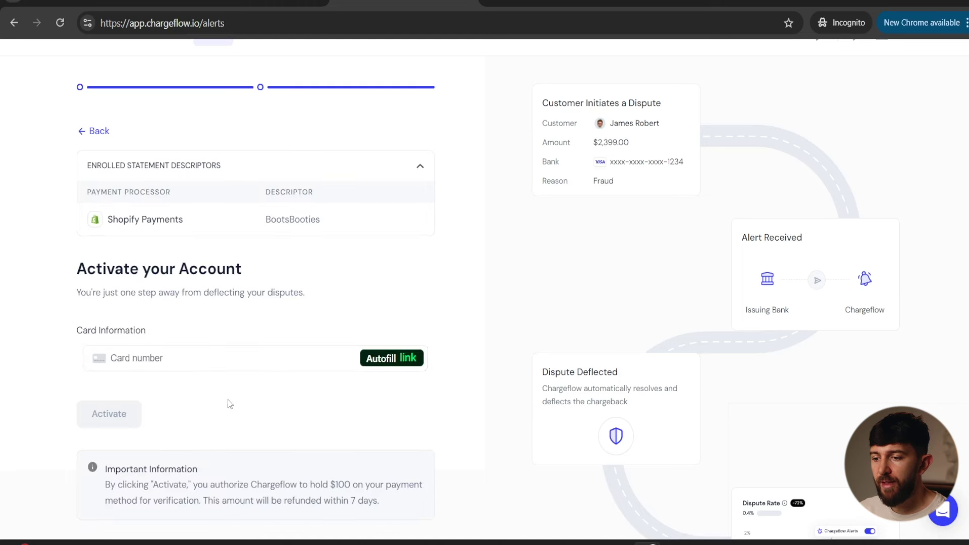
Step: Examine the available integrations for payment processors, store platforms, subscriptions and customer communication, including which can be connected
{"action": "scroll", "coordinate": [474, 406], "scroll_direction": "up", "scroll_amount": 2}
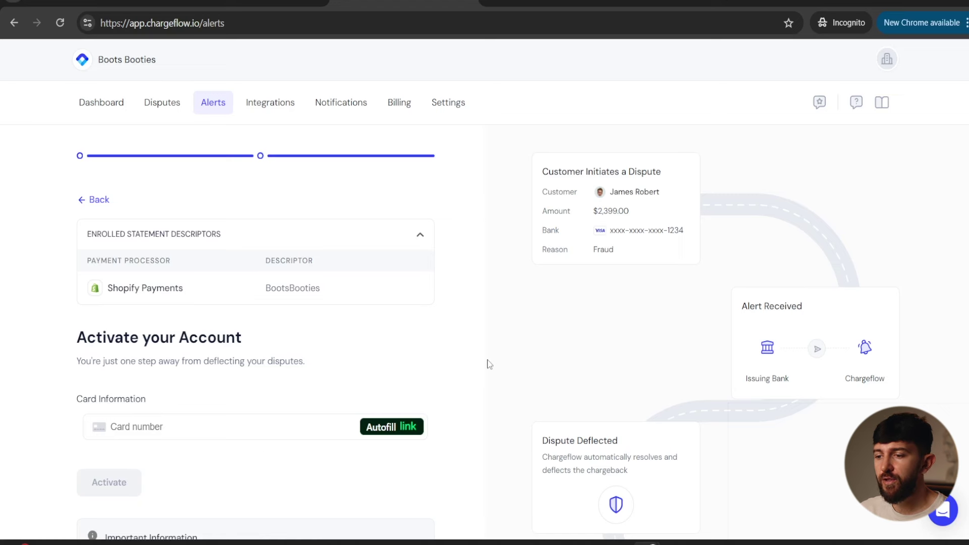
{"action": "left_click", "coordinate": [270, 106]}
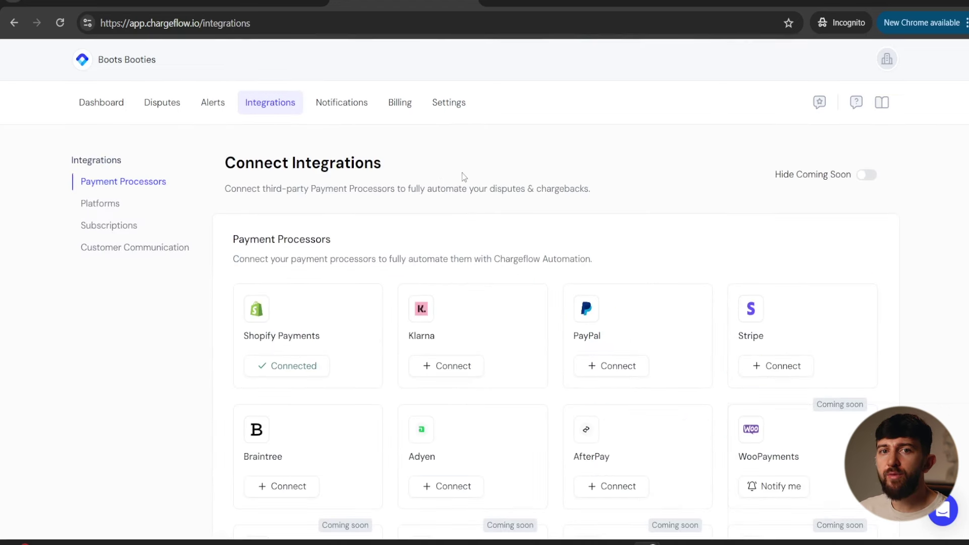
{"action": "scroll", "coordinate": [374, 243], "scroll_direction": "down", "scroll_amount": 9}
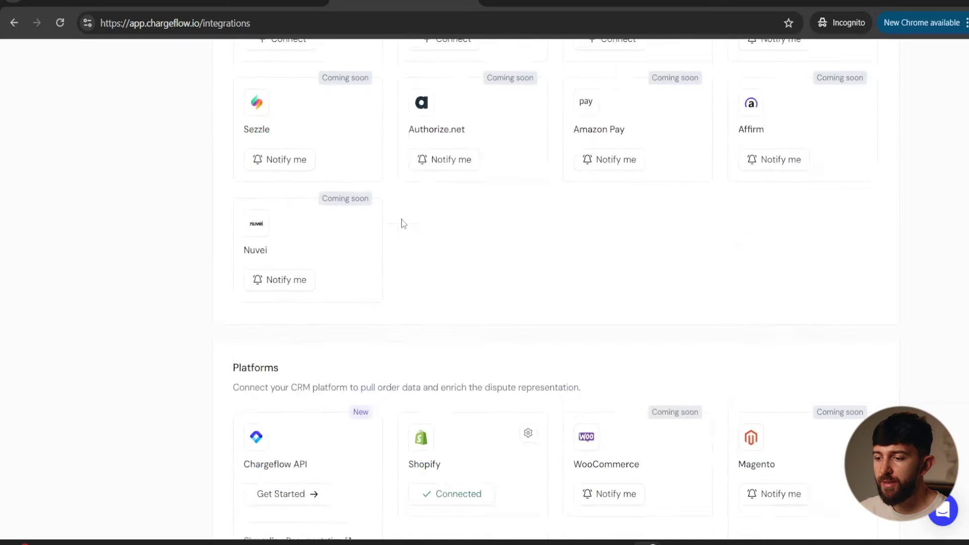
{"action": "scroll", "coordinate": [404, 224], "scroll_direction": "down", "scroll_amount": 3}
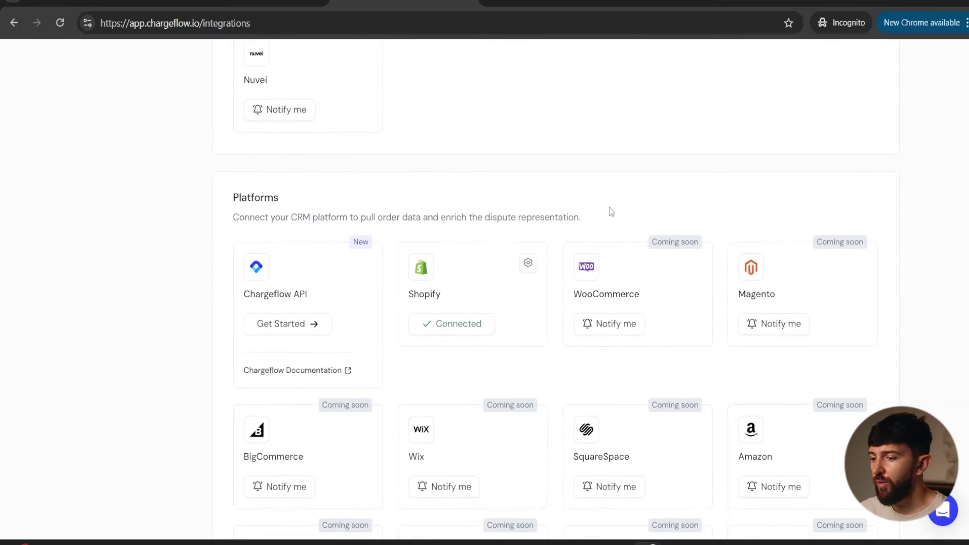
{"action": "scroll", "coordinate": [490, 244], "scroll_direction": "down", "scroll_amount": 4}
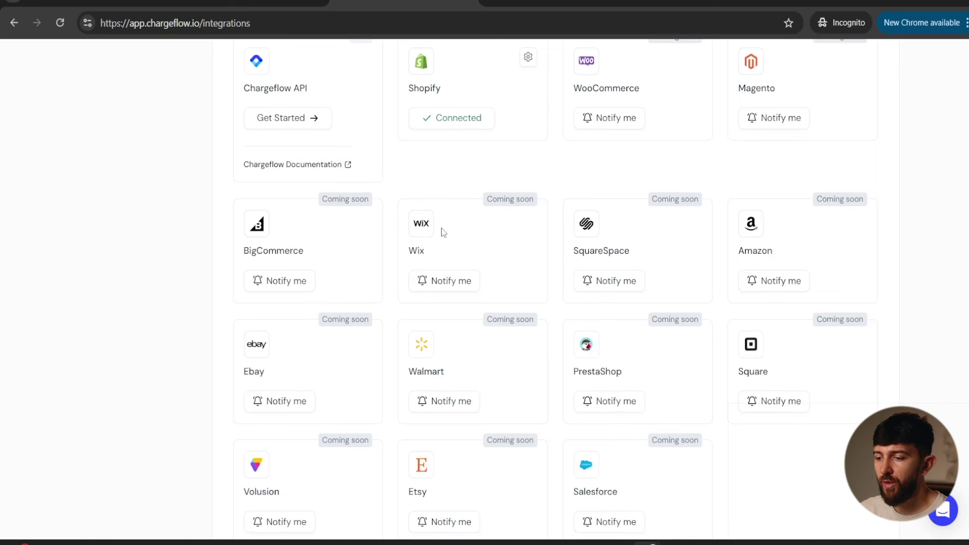
{"action": "scroll", "coordinate": [442, 232], "scroll_direction": "down", "scroll_amount": 3}
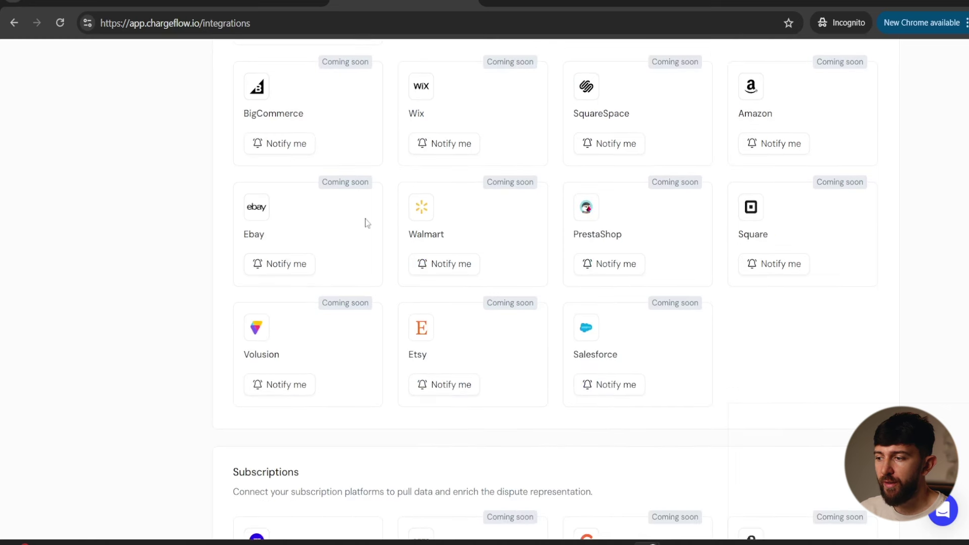
{"action": "scroll", "coordinate": [567, 200], "scroll_direction": "down", "scroll_amount": 3}
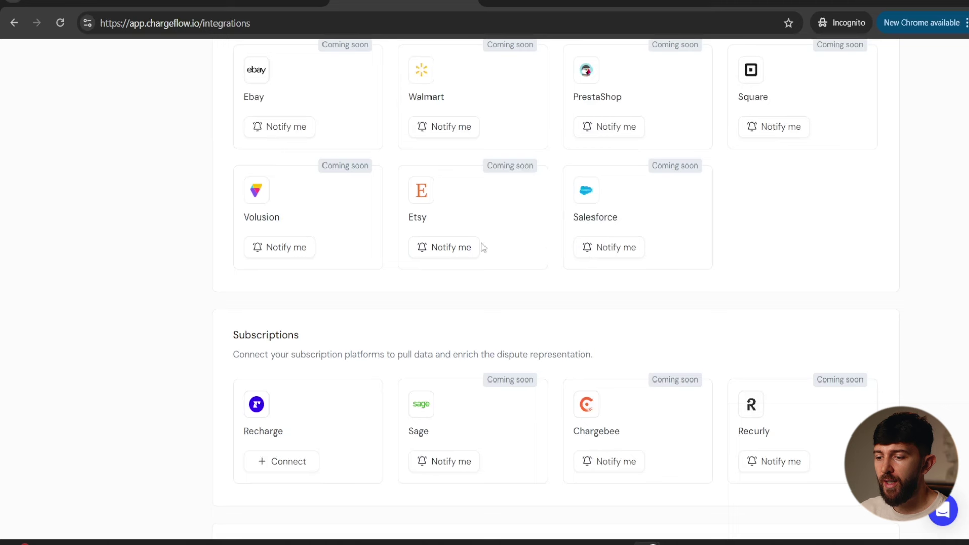
{"action": "scroll", "coordinate": [493, 245], "scroll_direction": "down", "scroll_amount": 3}
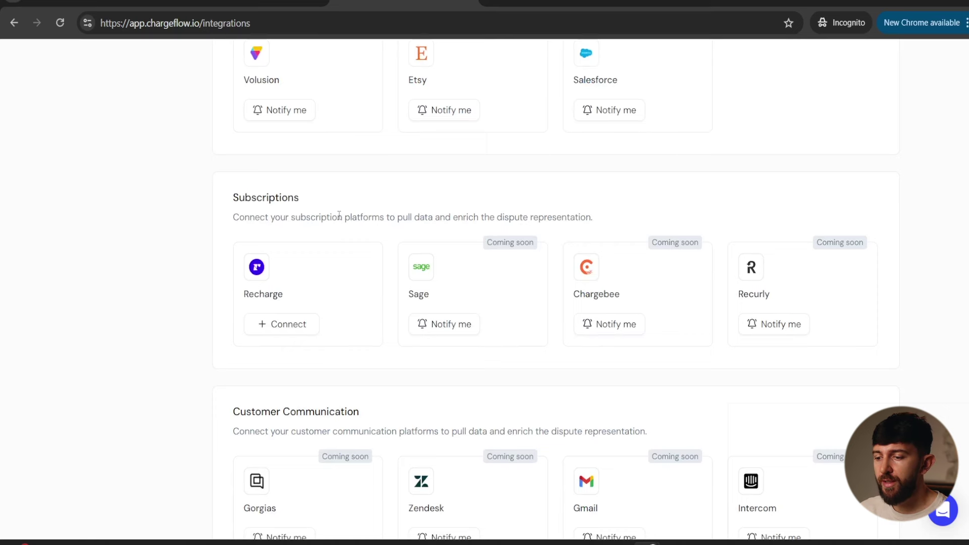
{"action": "scroll", "coordinate": [339, 215], "scroll_direction": "down", "scroll_amount": 4}
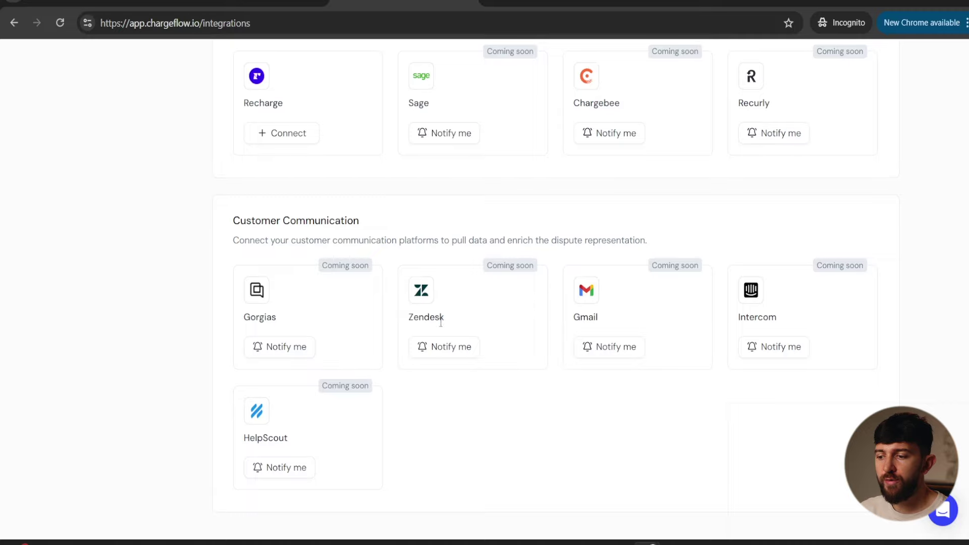
{"action": "scroll", "coordinate": [513, 322], "scroll_direction": "up", "scroll_amount": 1}
{"action": "scroll", "coordinate": [512, 319], "scroll_direction": "up", "scroll_amount": 20}
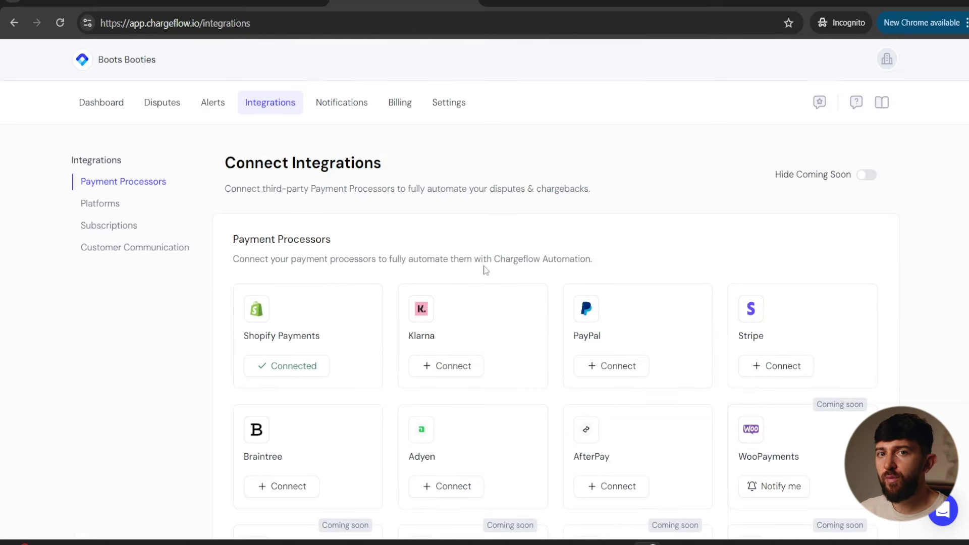
Step: Review the notification options for dispute status updates, summary reports and upcoming notification types
{"action": "left_click", "coordinate": [347, 106]}
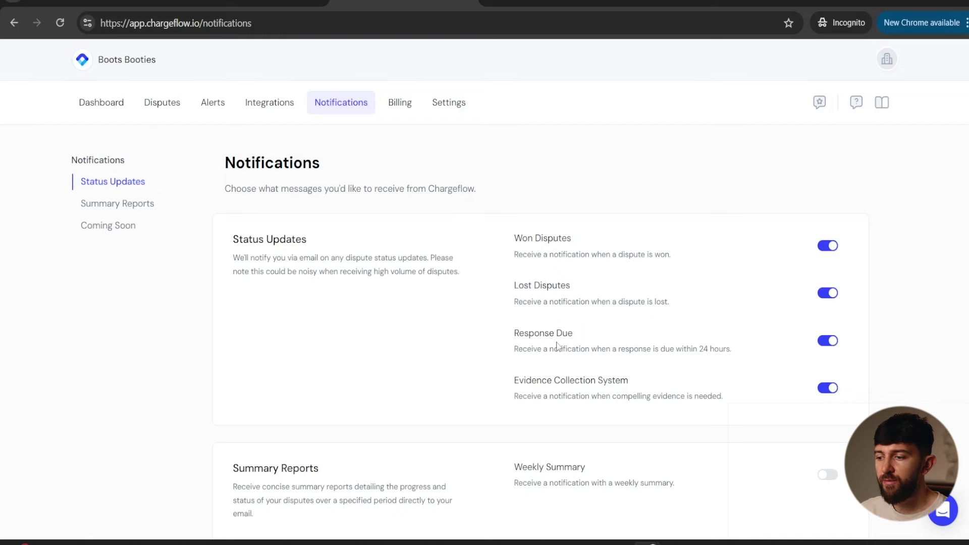
{"action": "scroll", "coordinate": [595, 293], "scroll_direction": "down", "scroll_amount": 5}
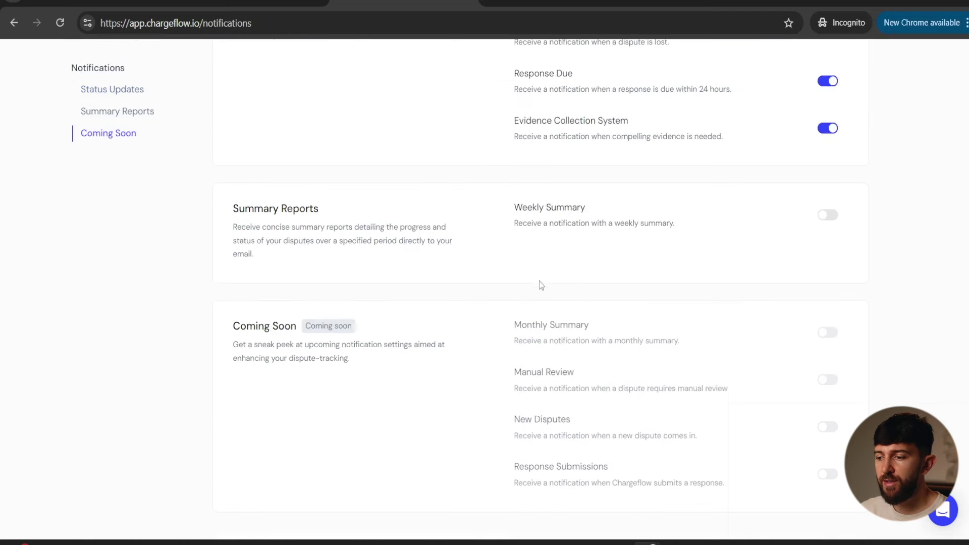
{"action": "scroll", "coordinate": [539, 287], "scroll_direction": "up", "scroll_amount": 5}
{"action": "scroll", "coordinate": [540, 284], "scroll_direction": "up", "scroll_amount": 1}
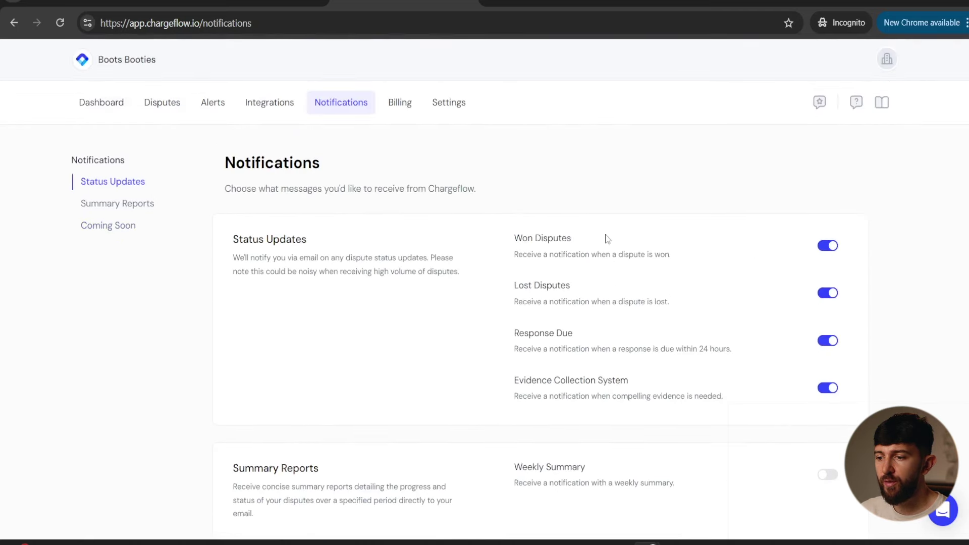
Step: Check the active product plan and payment method in the billing details, and open the account settings
{"action": "left_click", "coordinate": [400, 102]}
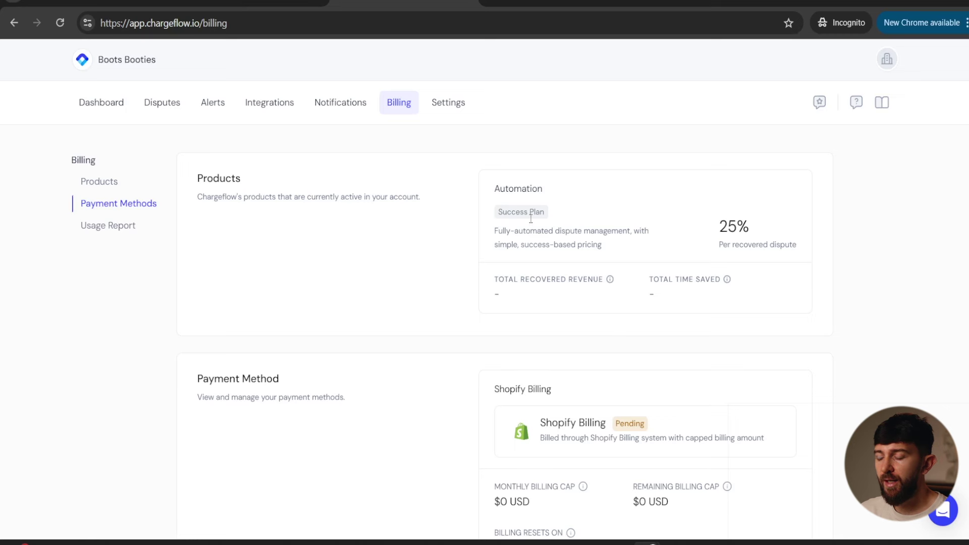
{"action": "left_click", "coordinate": [453, 107]}
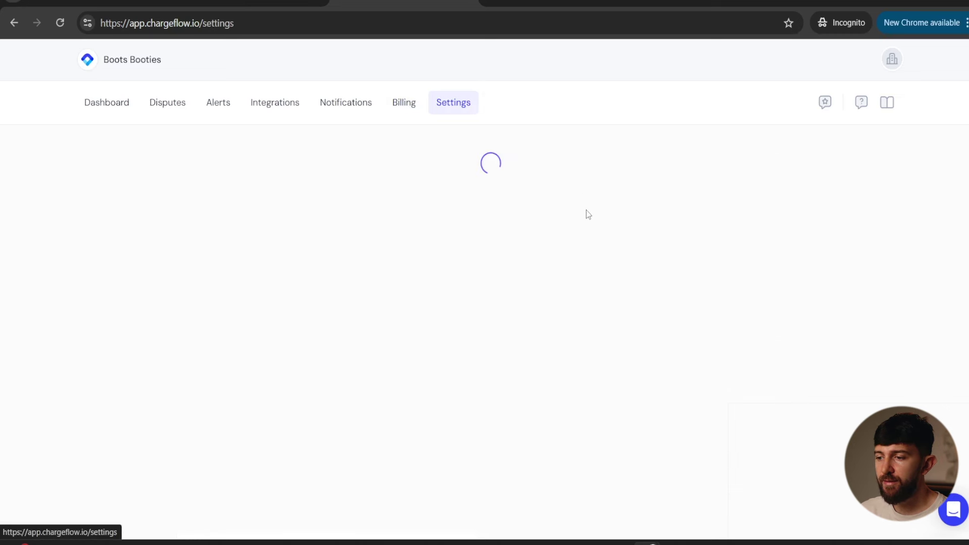